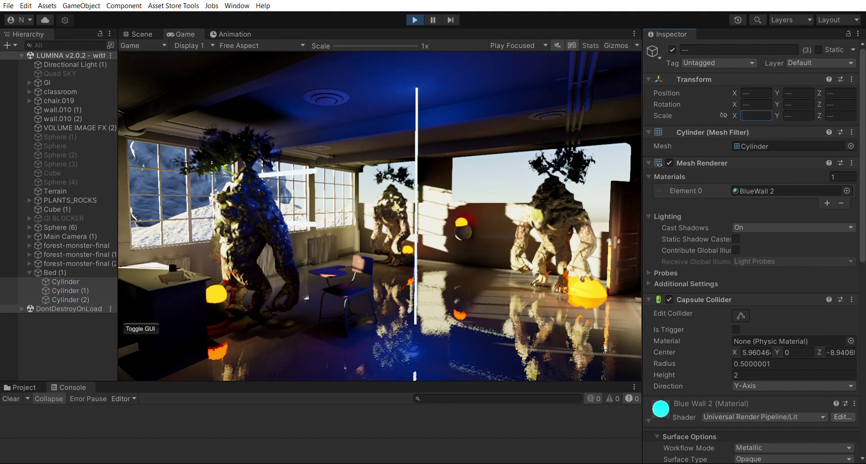
Set the scale of the three selected cylinders to 0.5 on X, Y and Z.
type("0.5")
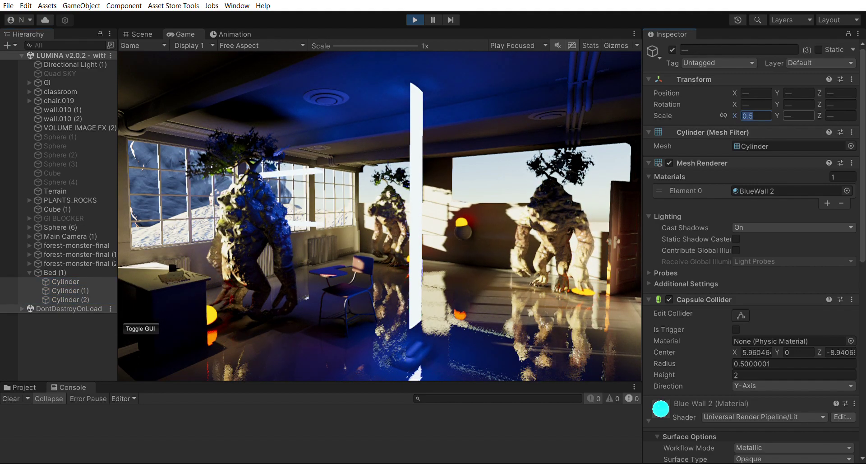
key("Tab")
type("0.5")
key("Tab")
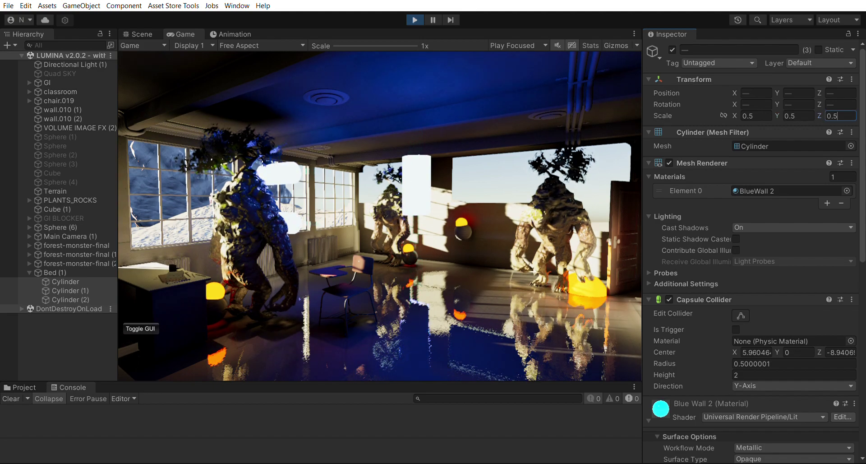
Set the Y position of the Bed (1) parent object to 2.52.
left_click(55, 272)
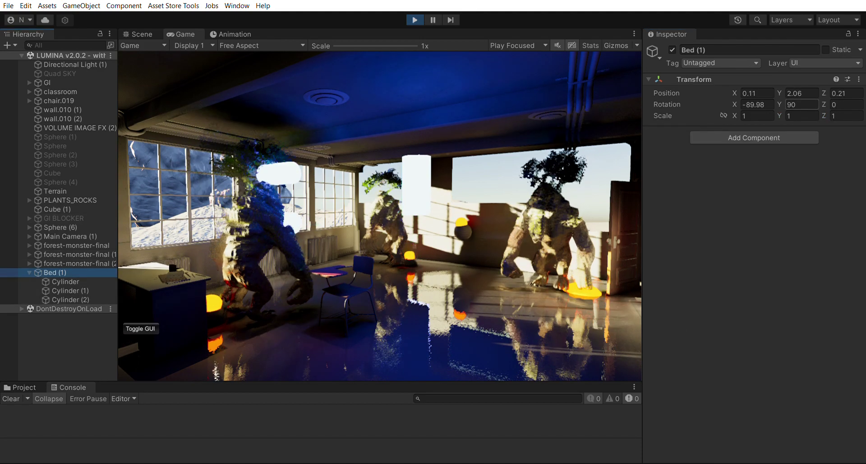
left_click(801, 93)
type("2.78")
key("BackSpace")
key("BackSpace")
type("52")
key("Tab")
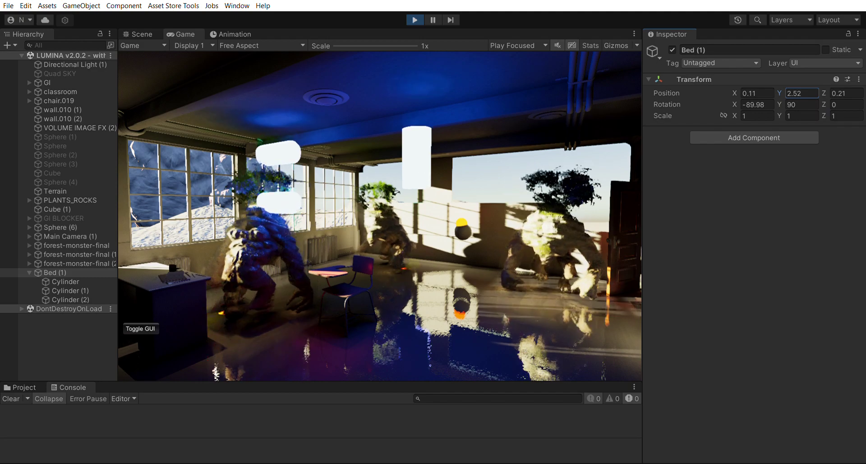
Shift Bed (1) back and forth along Z, trying values such as 2.85 and -1.83, and end at 1.17.
type("0.73")
key("BackSpace")
key("BackSpace")
key("BackSpace")
key("BackSpace")
type("-0.25")
key("BackSpace")
key("BackSpace")
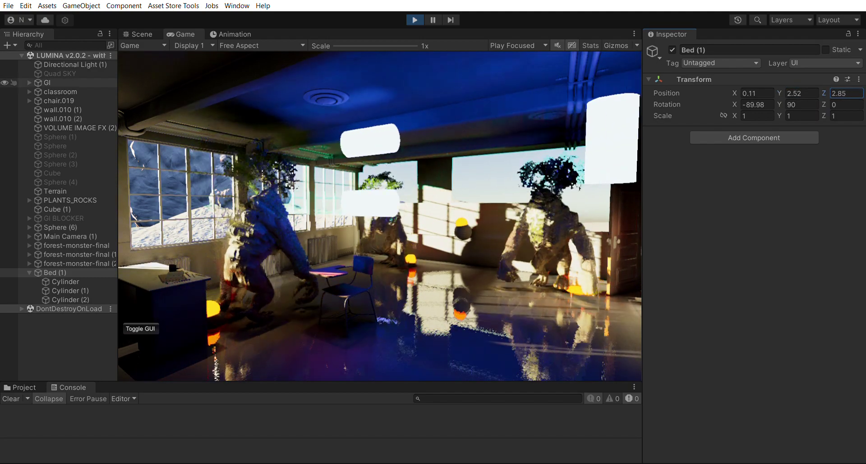
type("93")
key("BackSpace")
key("BackSpace")
key("BackSpace")
key("BackSpace")
key("BackSpace")
type("1.17")
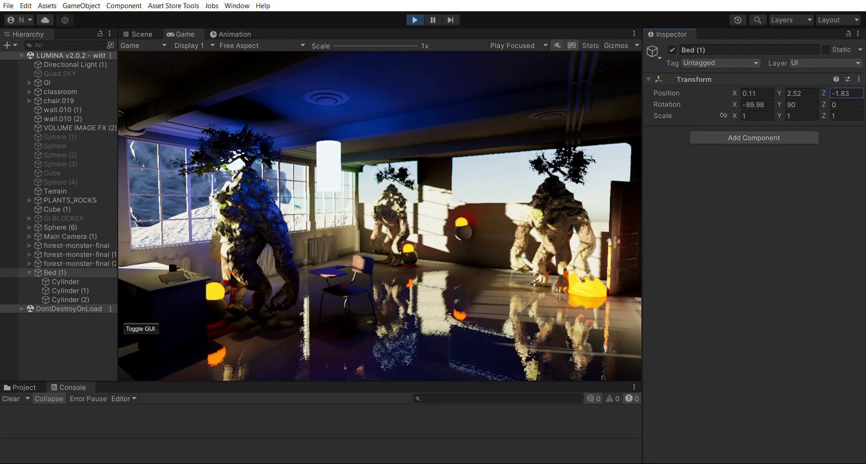
Scale all three cylinders under Bed (1) to X 0.2, Y 0.5 and Z 0.2.
left_click(66, 281)
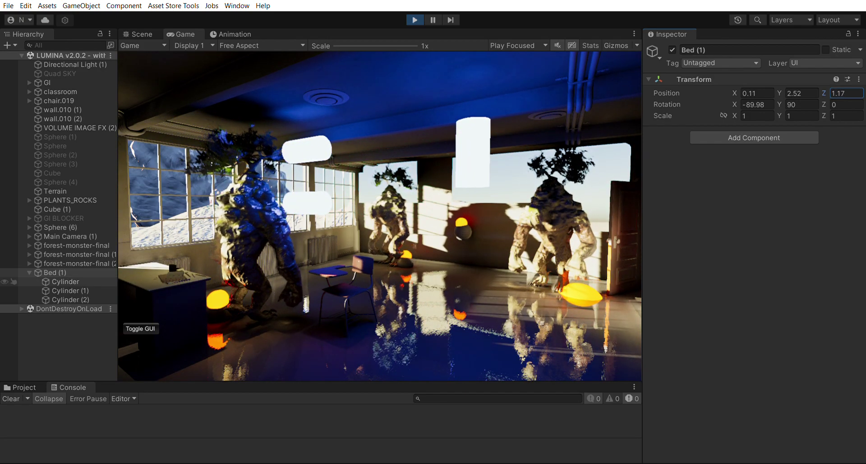
left_click(70, 299, "shift")
left_click(756, 116)
type("0.2")
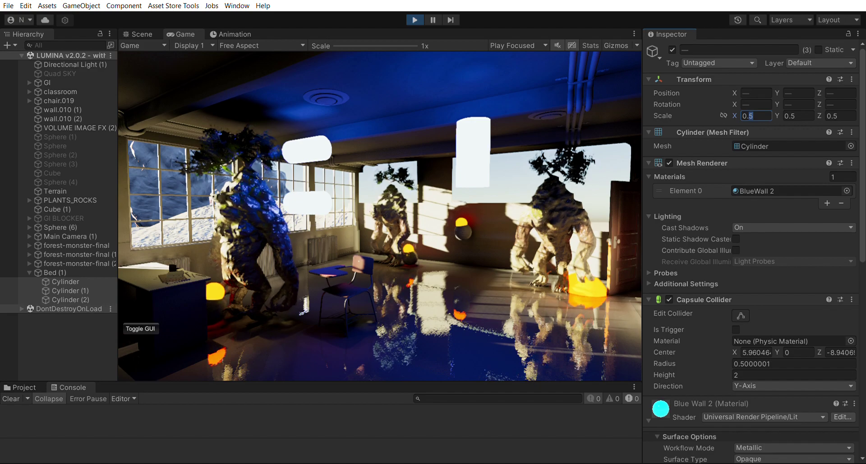
key("Tab")
type("0.2")
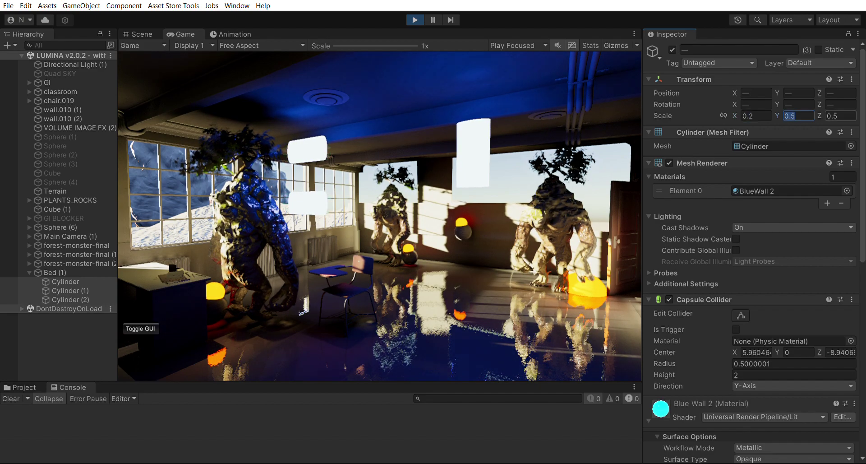
key("Tab")
type("0.2")
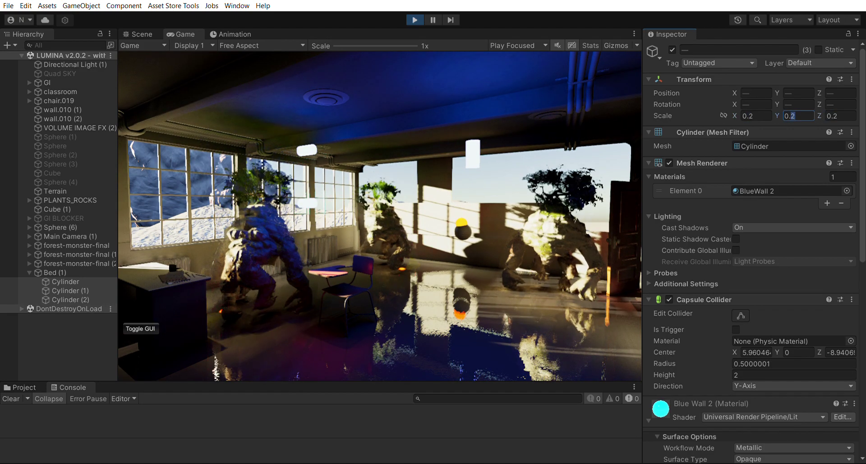
type("0.5")
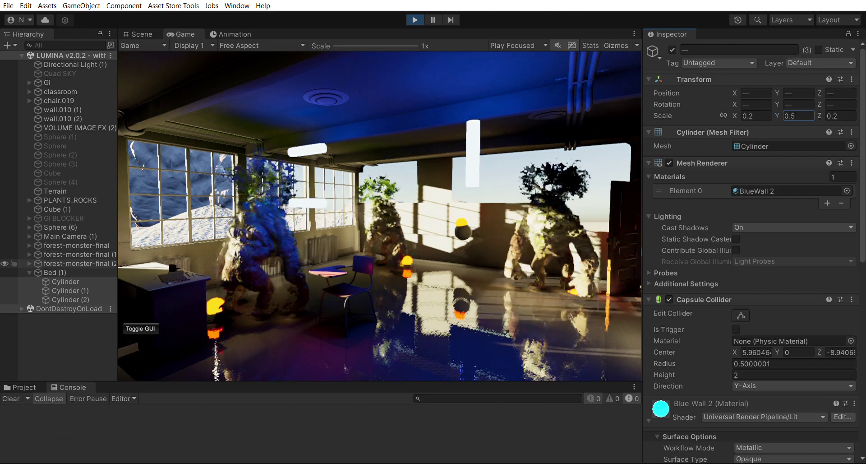
Reposition Bed (1) to Y 2.54 and Z 0.84, trying other heights and Z positions on the way.
left_click(55, 272)
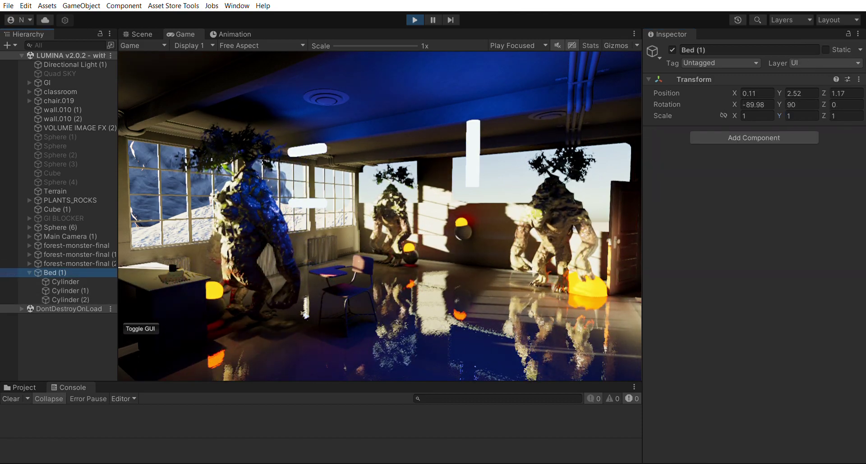
left_click(802, 93)
type("2.6")
key("Tab")
type("-0.86")
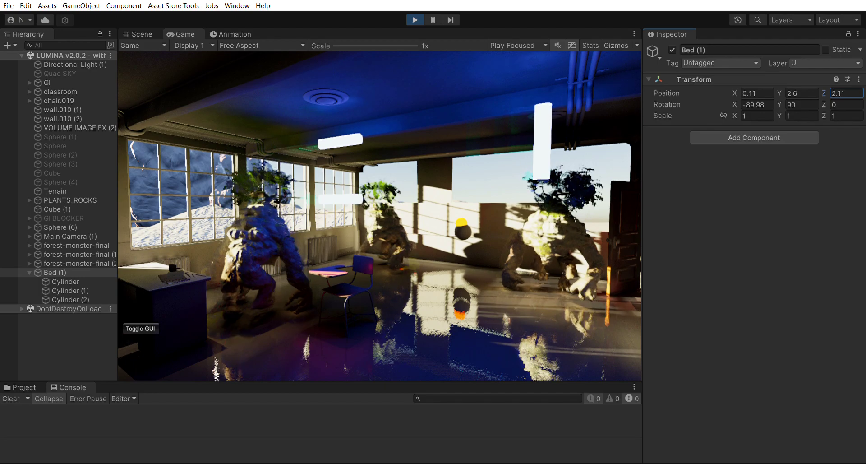
type("0.37")
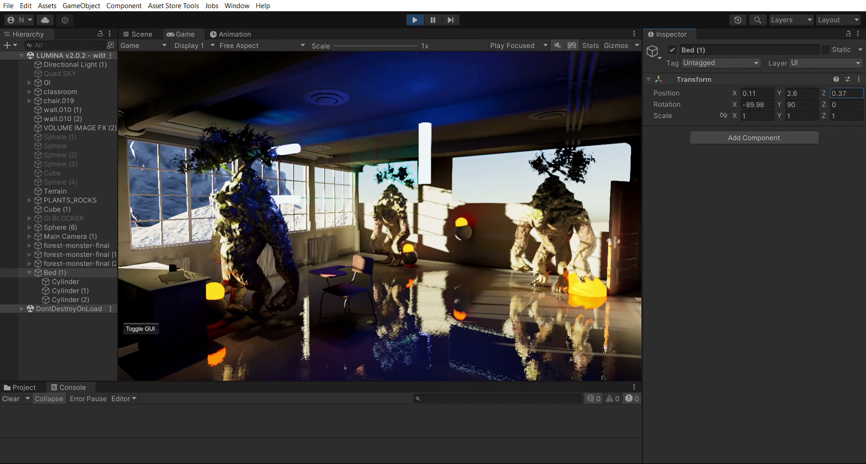
key("shift+Tab")
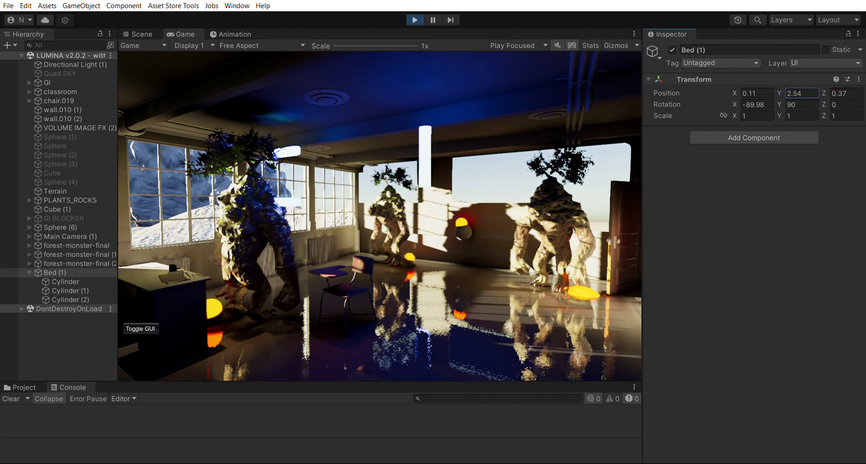
key("Tab")
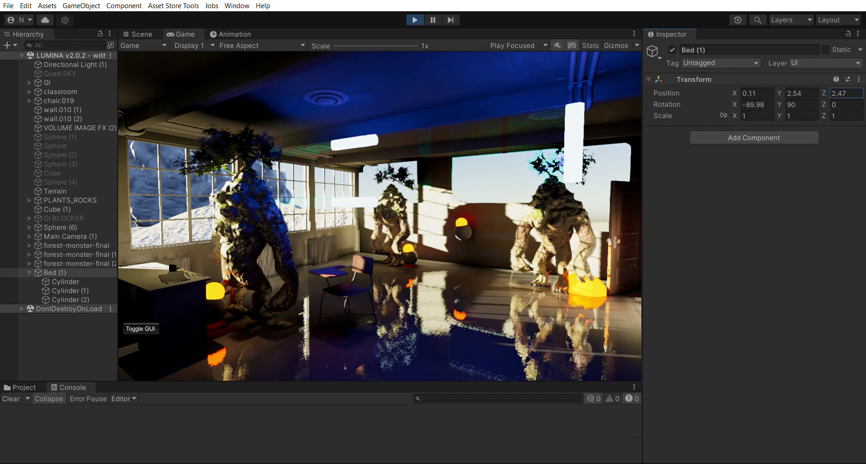
type("0.84")
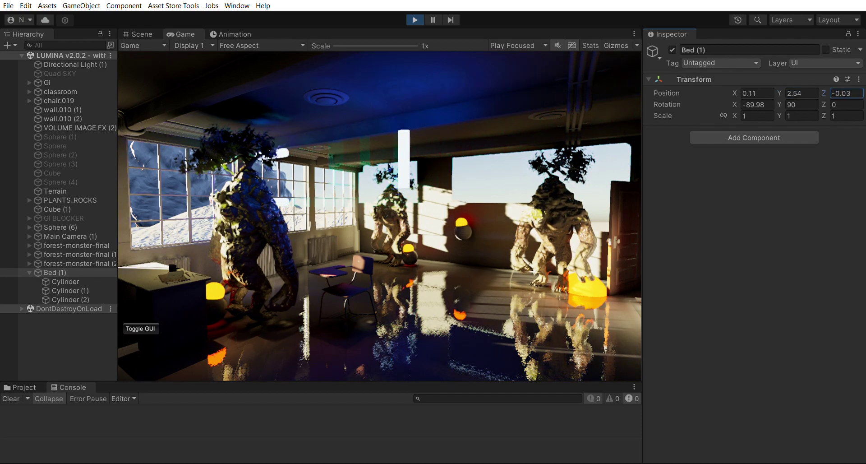
Scale the three cylinders under Bed (1) to X 0.3, Y 0.56 and Z 0.3.
left_click(65, 281)
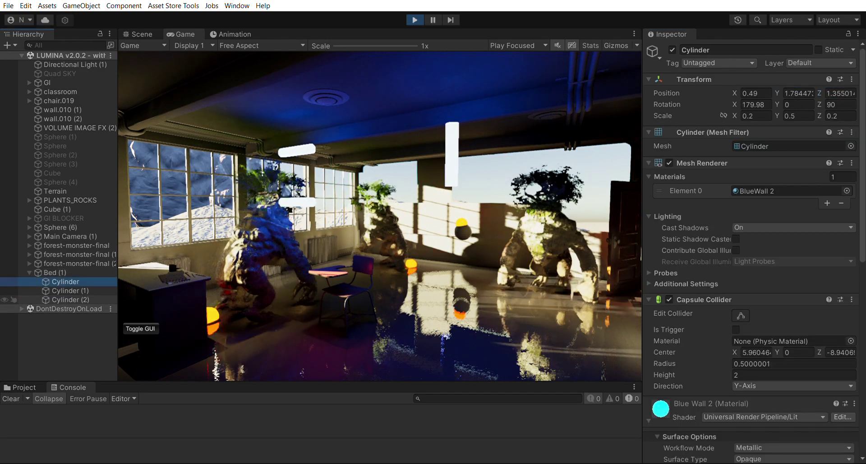
left_click(71, 300, "shift")
left_click(756, 115)
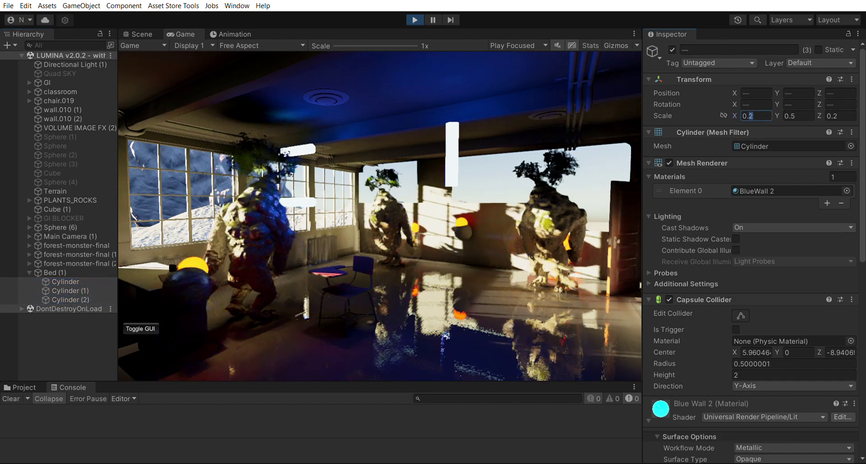
type("0.3")
key("BackSpace")
type("3")
left_click(798, 115)
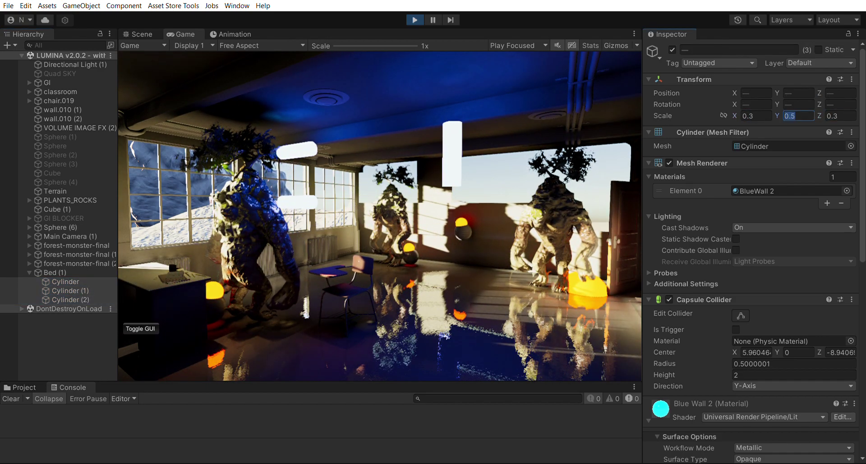
left_click(795, 116)
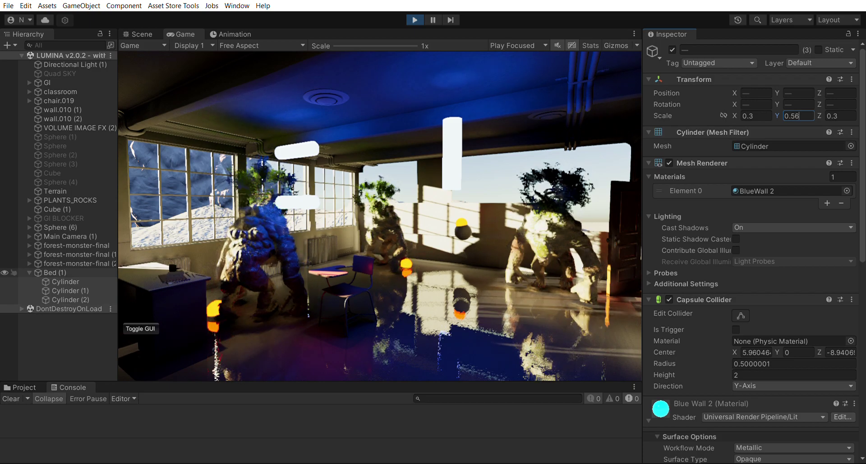
Move Bed (1) to Y 2.41 and Z 2.04.
left_click(55, 272)
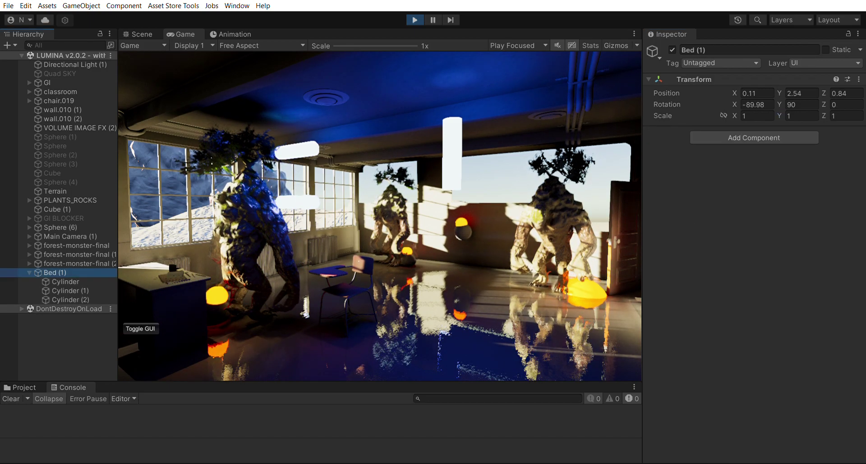
mouse_move(823, 93)
left_mouse_down()
mouse_move(796, 93)
mouse_move(861, 93)
mouse_move(13, 73)
mouse_move(59, 65)
mouse_move(26, 68)
mouse_move(818, 93)
left_mouse_up()
Make the three cylinders thinner again with a scale of X 0.2, Y 0.5 and Z 0.2.
left_click(66, 281)
left_click(65, 299, "shift")
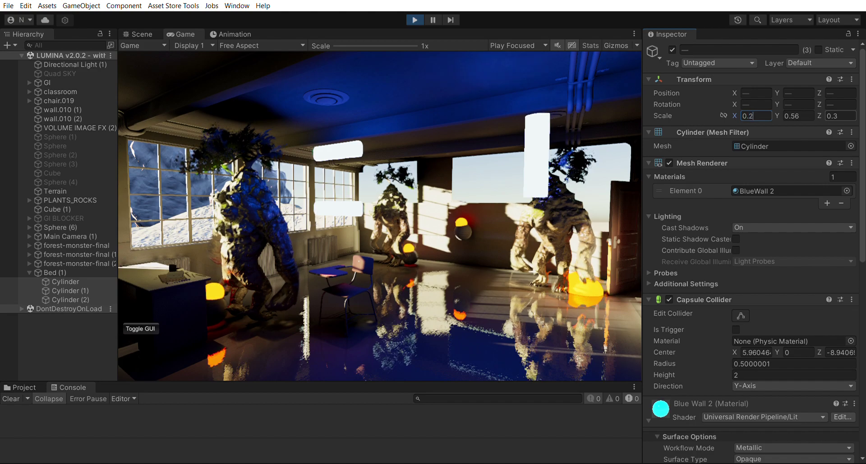
left_click(840, 115)
type("0.2")
key("BackSpace")
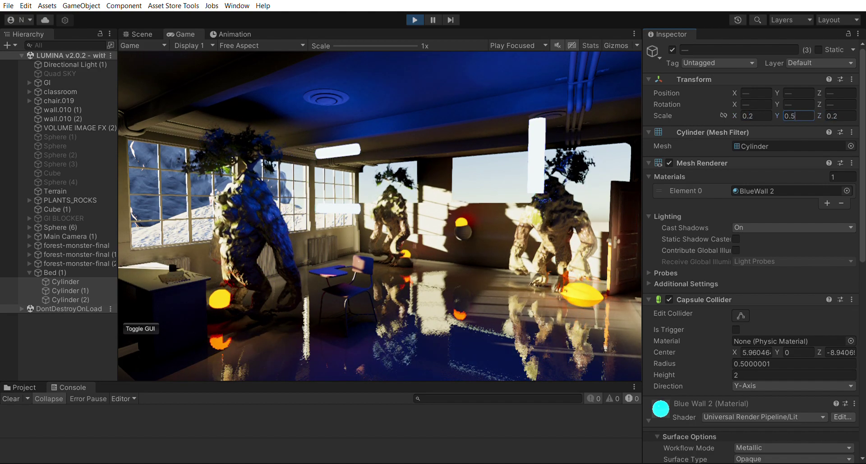
Shift Bed (1) back and forth along Z and leave its Z position at 1.1.
left_click(54, 273)
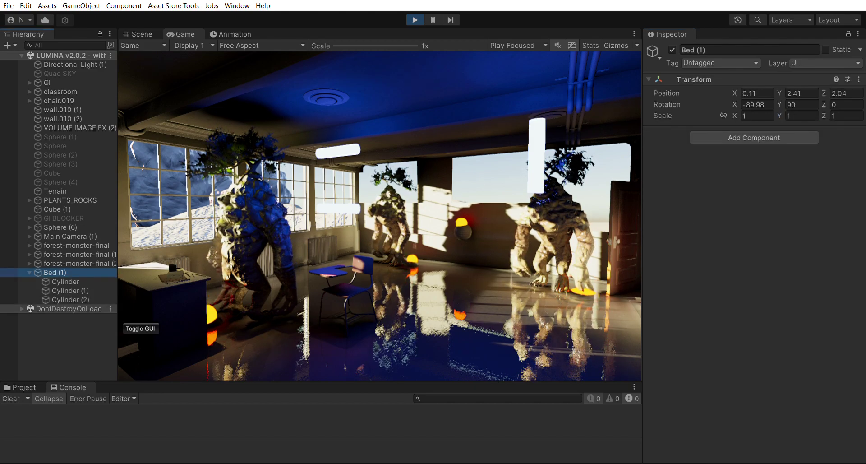
left_click(846, 93)
type("-0.21")
key("ctrl+a")
type("1.54")
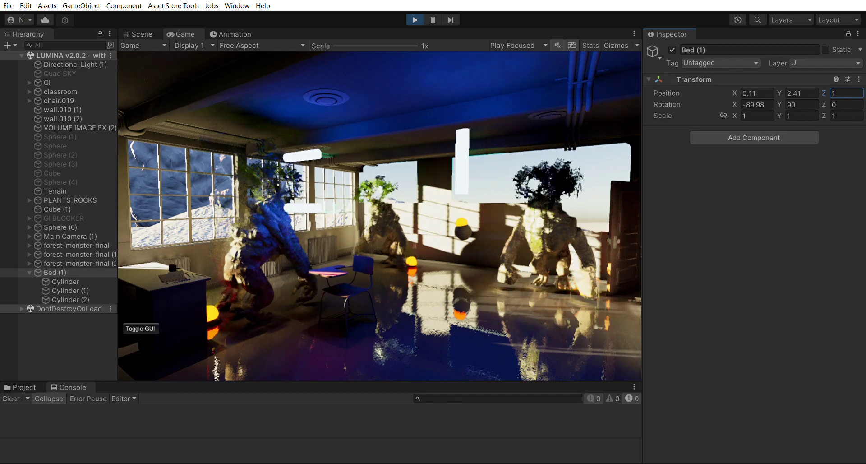
key("ctrl+a")
type("-0.3")
key("ctrl+a")
type("1.1")
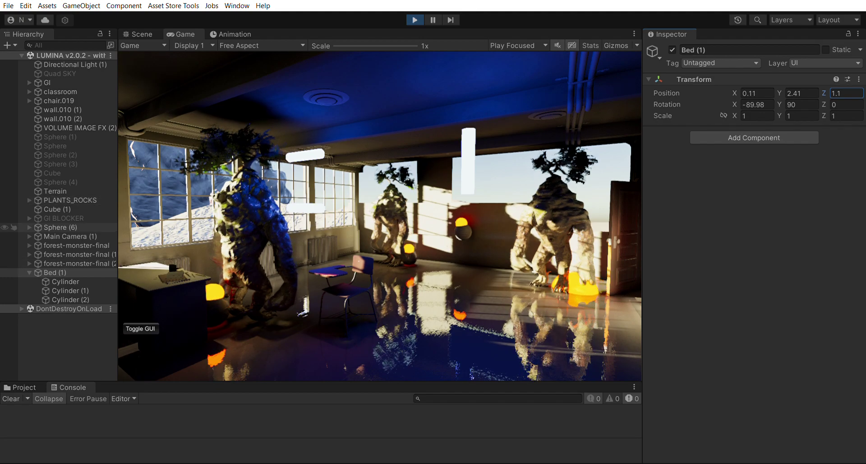
In the LUMINA script on Main Camera (1), set Voxel Space Size to 64 and Shadow Space Size to 63.
left_click(70, 236)
scroll(753, 225, "down", 5)
scroll(753, 248, "down", 12)
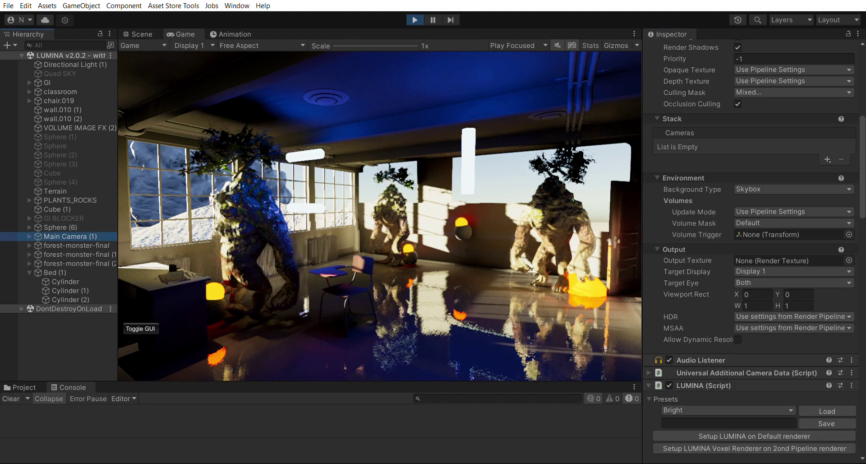
left_click(767, 303)
key("Delete")
type("6")
key("Tab")
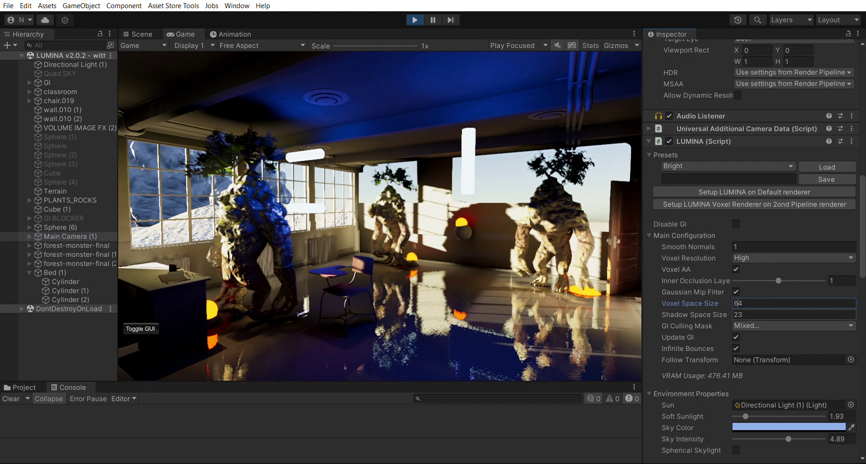
key("Home")
key("Delete")
type("6")
key("Return")
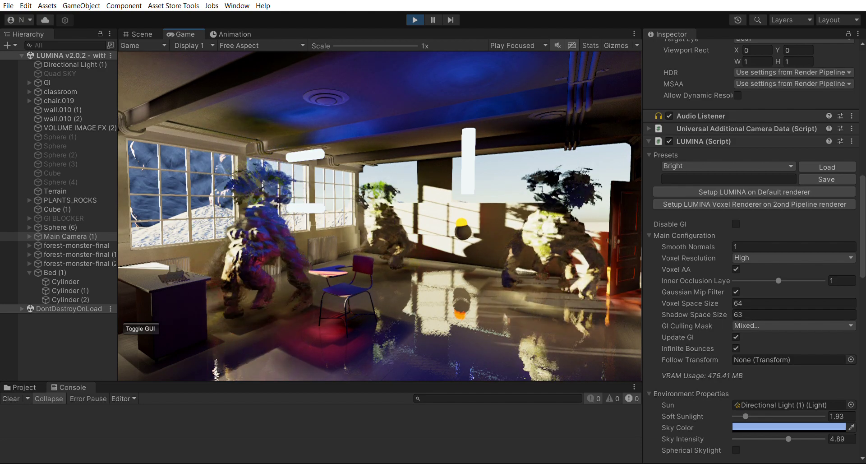
Set LUMINA's Voxel Space Size to 44 and Shadow Space Size to 43, with Voxel Resolution at Low.
left_click(735, 303)
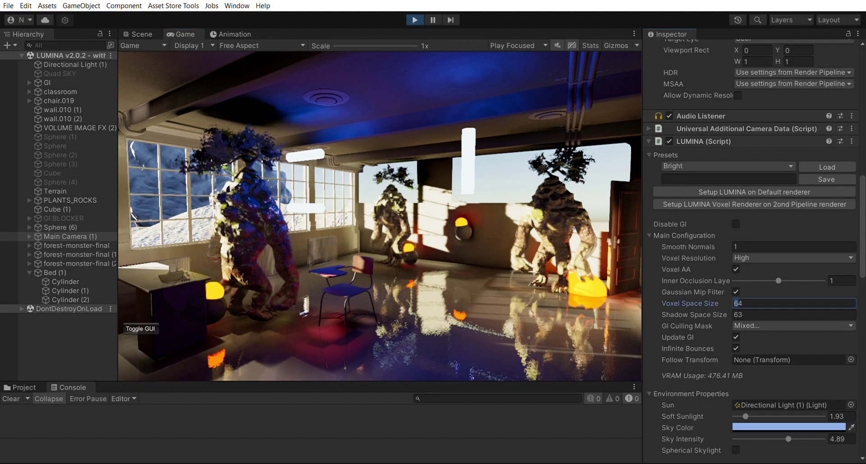
key("Delete")
type("4")
key("Return")
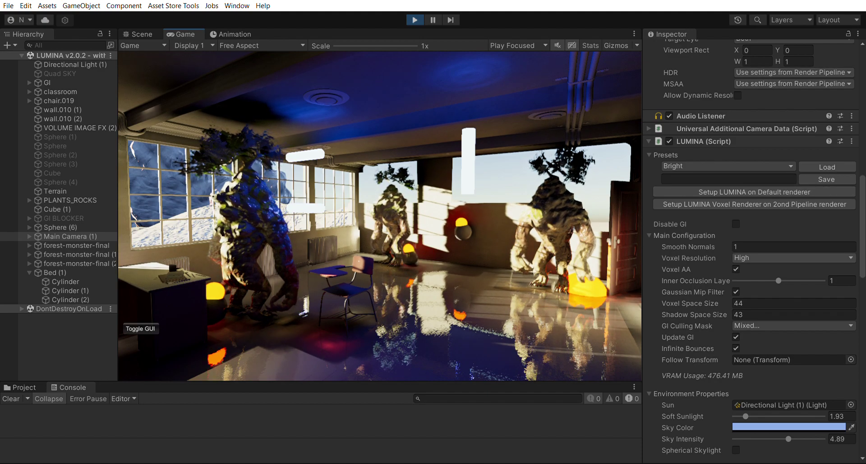
left_click(794, 257)
left_click(749, 267)
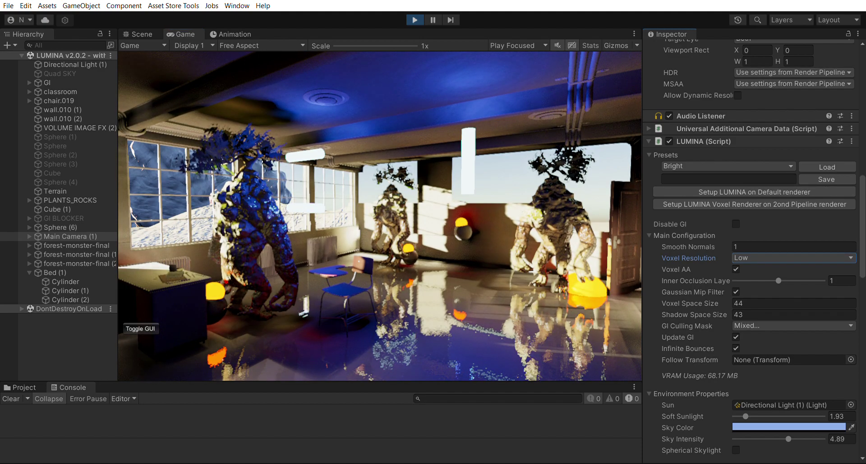
Move Bed (1) along Z to 0.95.
left_click(55, 273)
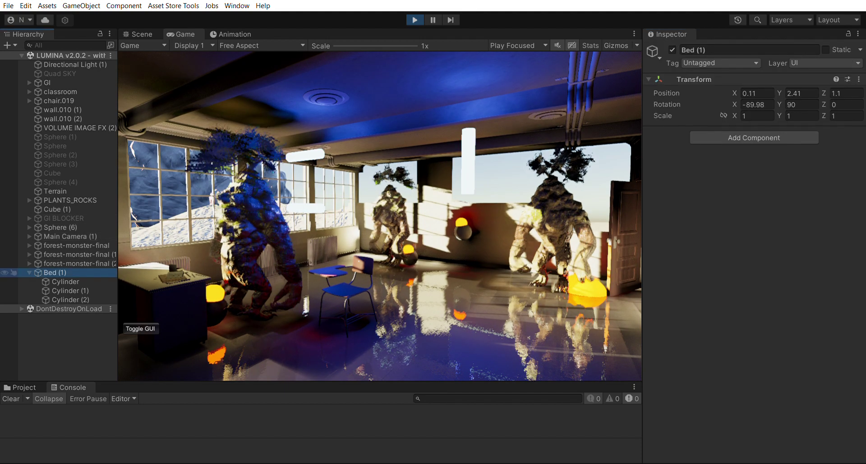
mouse_move(824, 93)
left_mouse_down()
mouse_move(803, 93)
mouse_move(819, 93)
left_mouse_up()
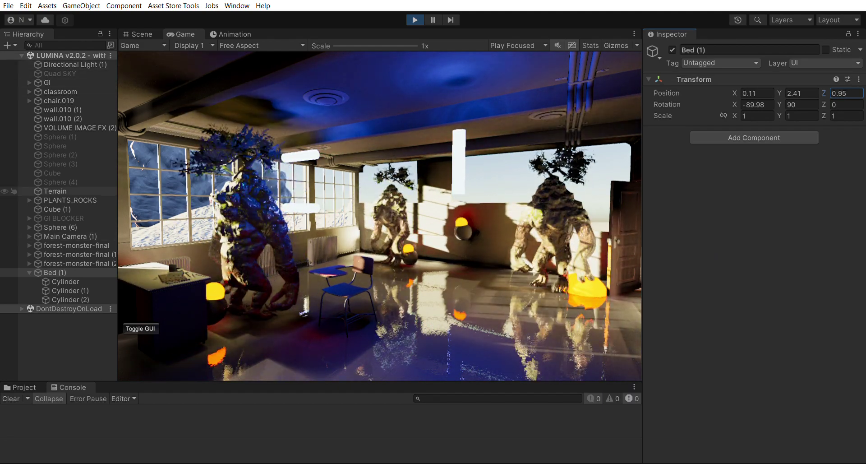
In the LUMINA script on Main Camera (1), set Voxel Resolution to High, Voxel Space Size to 14 and Shadow Space Size to 13.
left_click(70, 236)
scroll(753, 253, "down", 15)
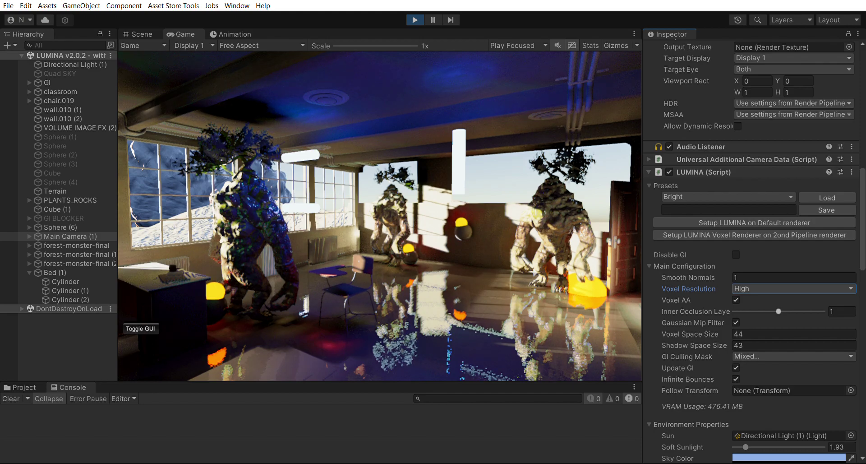
left_click(793, 334)
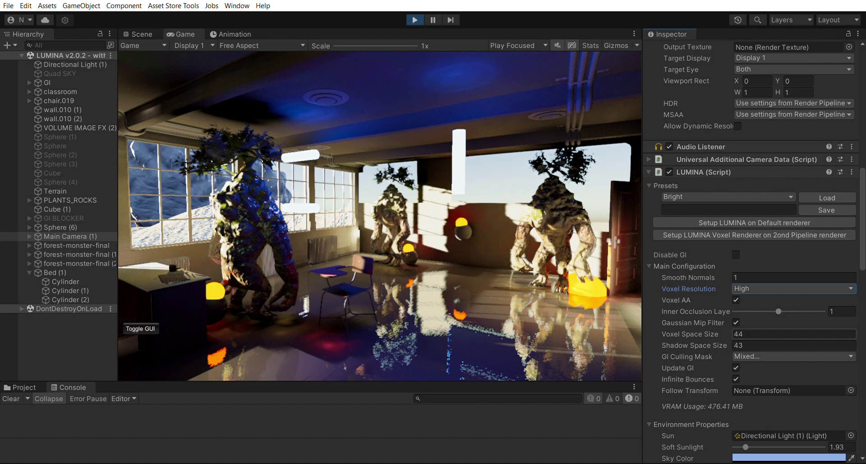
type("14")
key("Tab")
type("13")
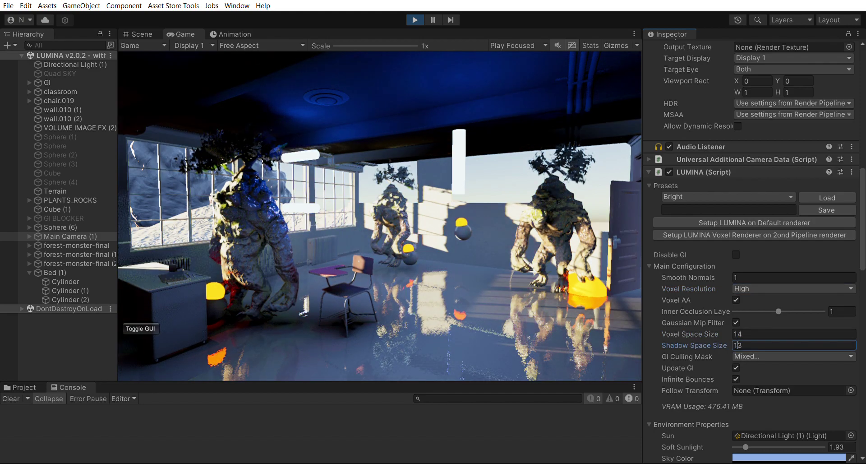
Set LUMINA's Shadow Space Size to 23 and Voxel Space Size to 24.
key("BackSpace")
key("BackSpace")
type("23")
key("shift+Tab")
type("24")
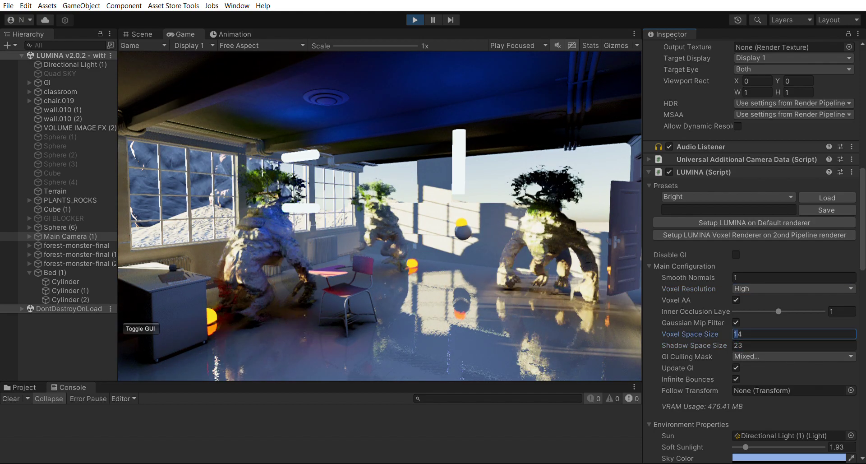
key("Return")
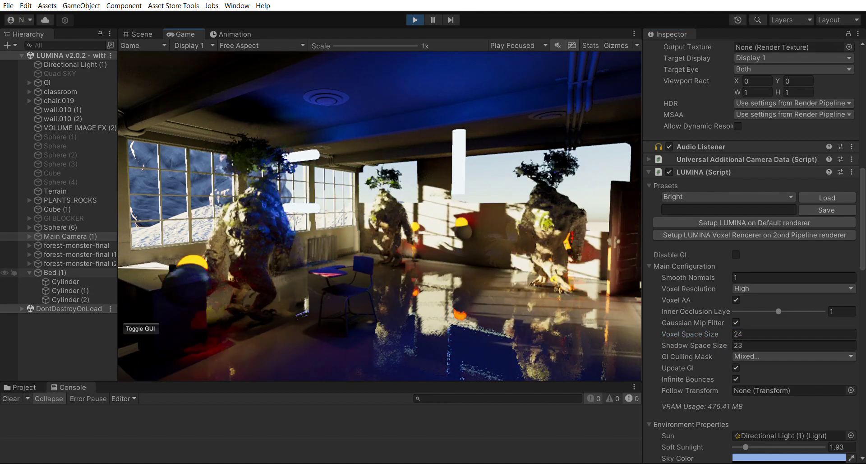
Move Bed (1) along Z to 1.28 and set the X and Z scale of its three cylinders to 0.3.
left_click(55, 272)
mouse_move(824, 93)
left_mouse_down()
mouse_move(844, 93)
mouse_move(829, 94)
left_mouse_up()
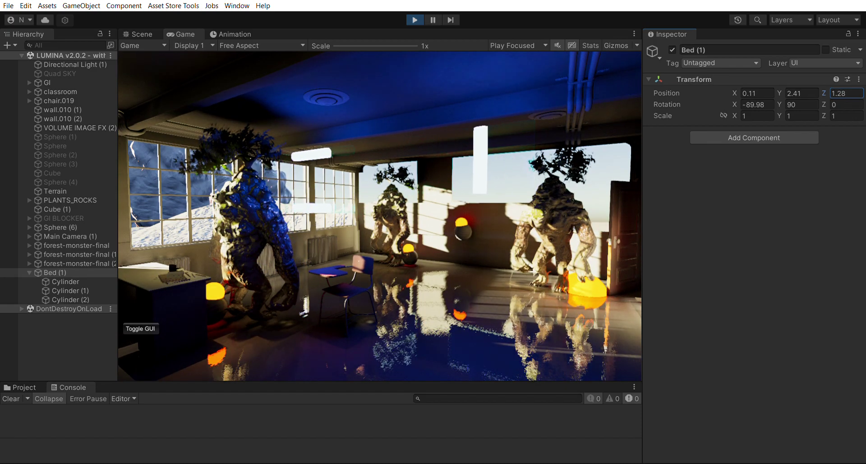
left_click(64, 281)
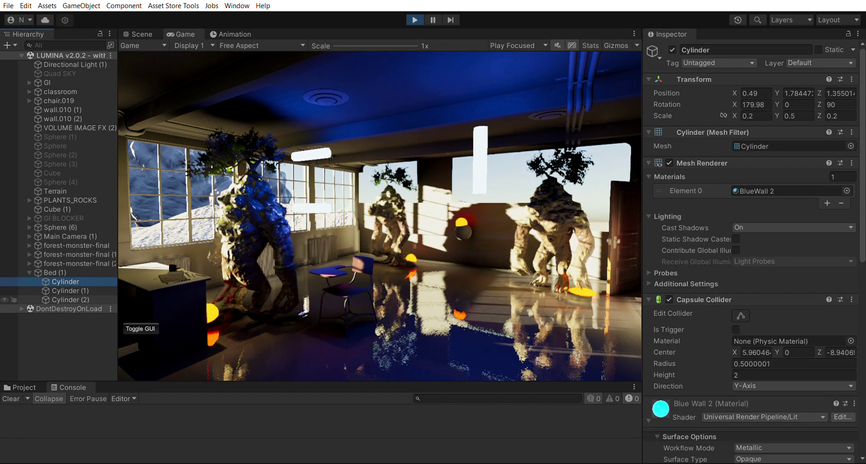
left_click(68, 299, "shift")
left_click(756, 116)
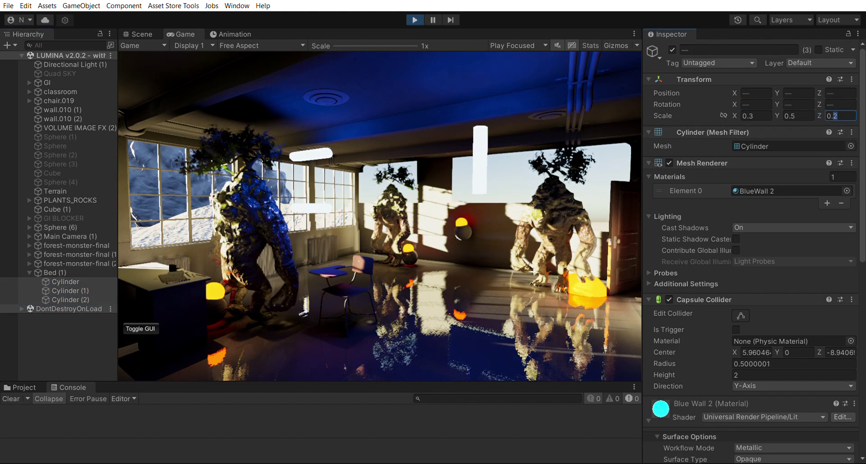
Move Bed (1) to a Y position of 2.27 and a Z position of 2.58.
left_click(55, 272)
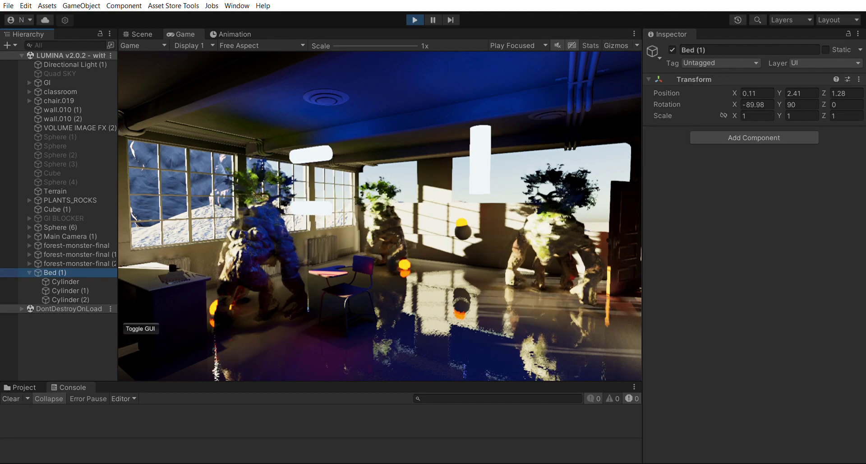
mouse_move(823, 93)
left_mouse_down()
mouse_move(842, 93)
mouse_move(824, 93)
mouse_move(833, 93)
left_mouse_up()
left_click_drag(779, 92, 832, 93)
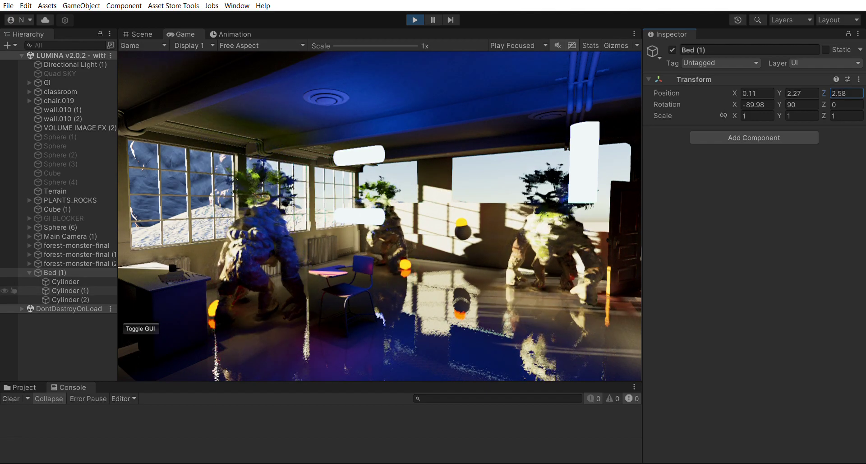
Move Cylinder (1) under Bed (1) to a Y position of 2.84 and a Z position of 1.95.
left_click(65, 290)
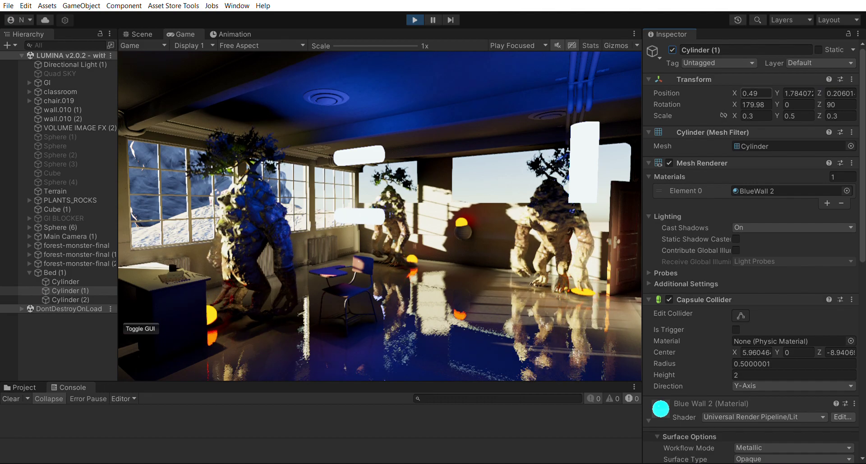
left_click(799, 93)
type("2.39")
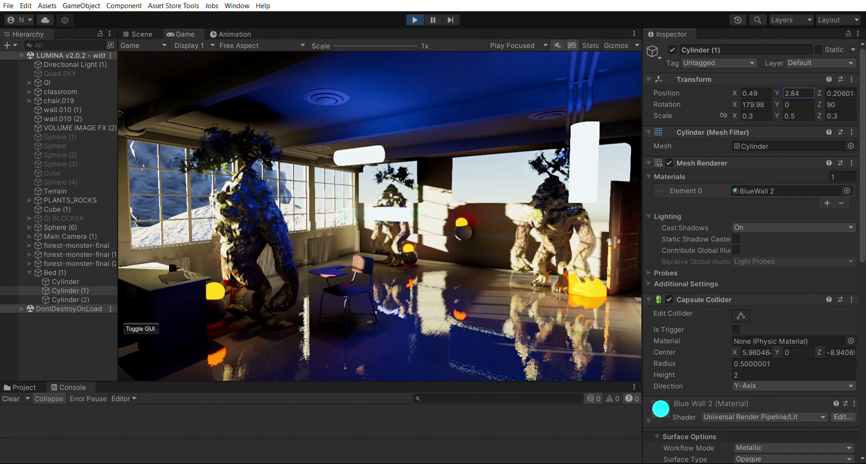
left_click(840, 93)
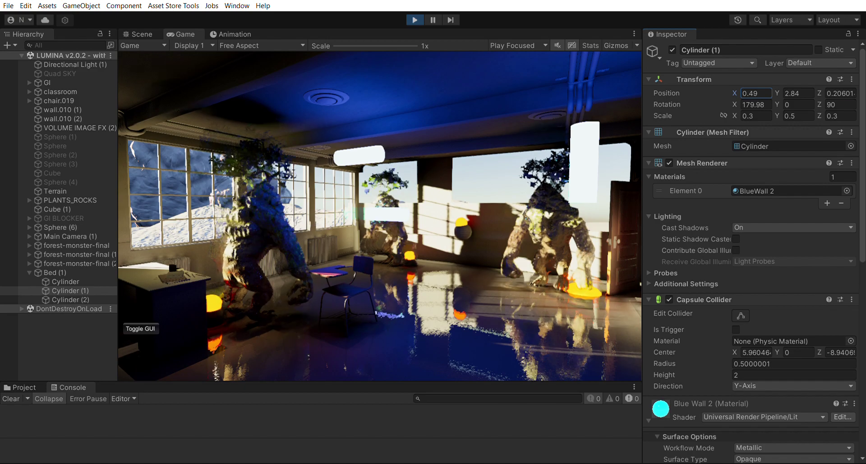
type("2.04")
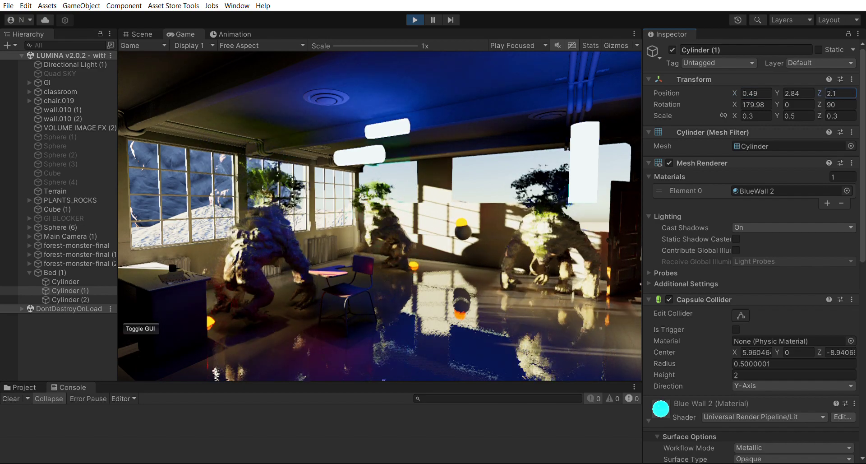
key("BackSpace")
key("BackSpace")
key("BackSpace")
key("BackSpace")
type("1.95")
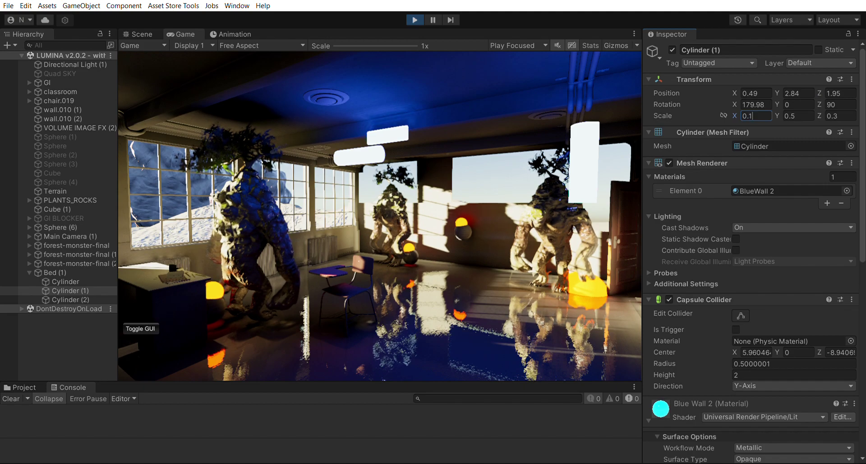
Reshape Cylinder (1) into a long thin tube with scale X 0.1, Y 1 and Z 0.1.
type("0.1")
left_click(841, 116)
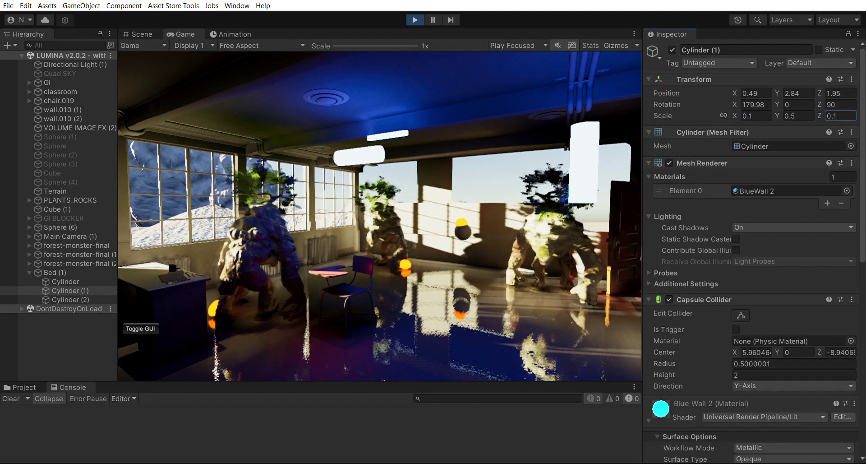
left_click(798, 115)
type("1")
Reposition Cylinder (1) near the ceiling at X 0.16, Y 2.11 and Z 2.16.
left_click(840, 93)
type("2.16")
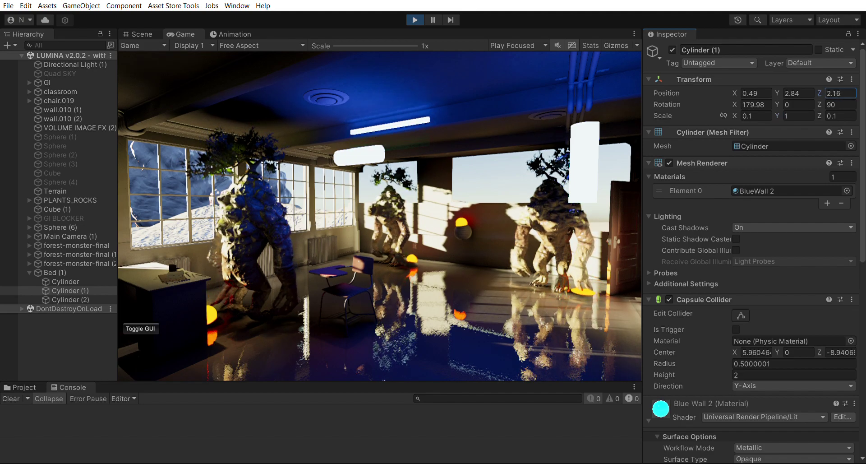
left_click(756, 93)
type("0.2")
left_click(798, 93)
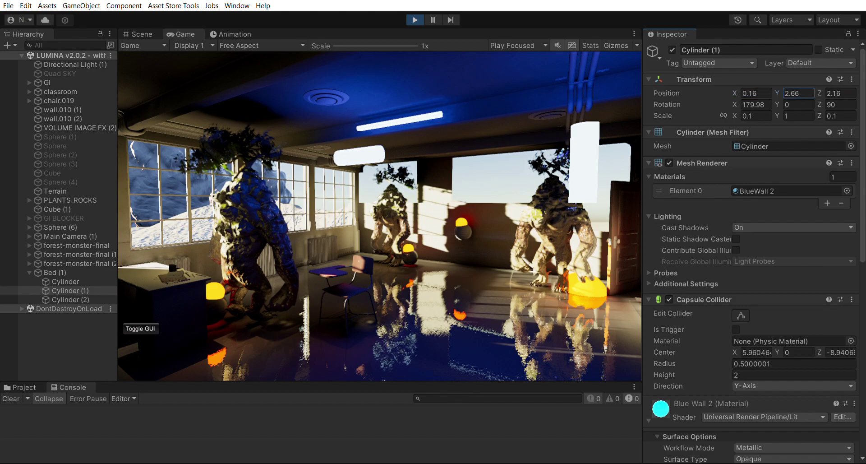
type("2.11")
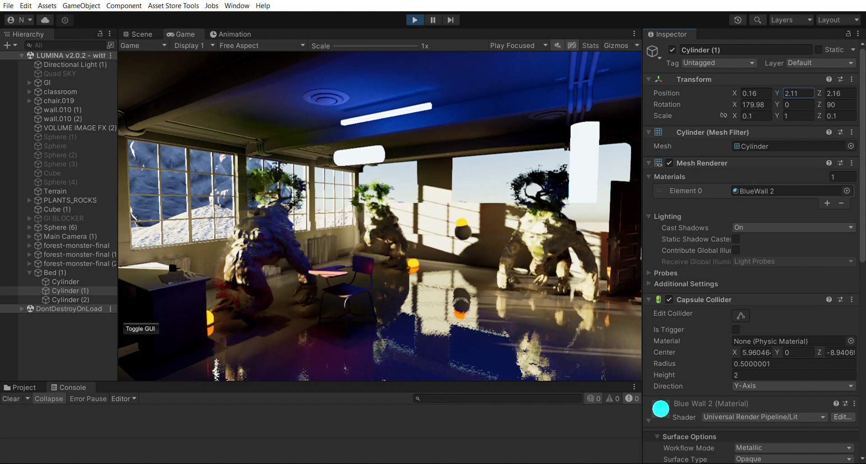
Move Bed (1) to a Y position of 2.15 and a Z position of 3.45.
left_click(56, 272)
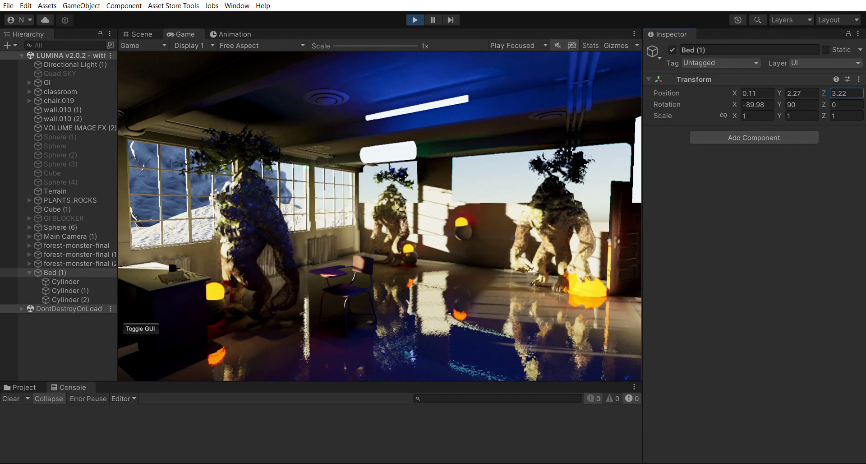
mouse_move(779, 93)
left_mouse_down()
mouse_move(757, 93)
mouse_move(784, 93)
left_mouse_up()
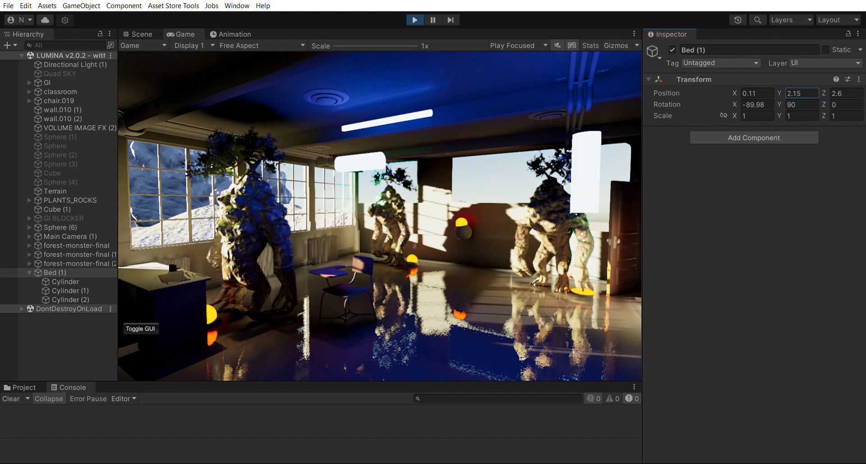
mouse_move(844, 93)
left_mouse_down()
mouse_move(822, 93)
mouse_move(856, 93)
left_mouse_up()
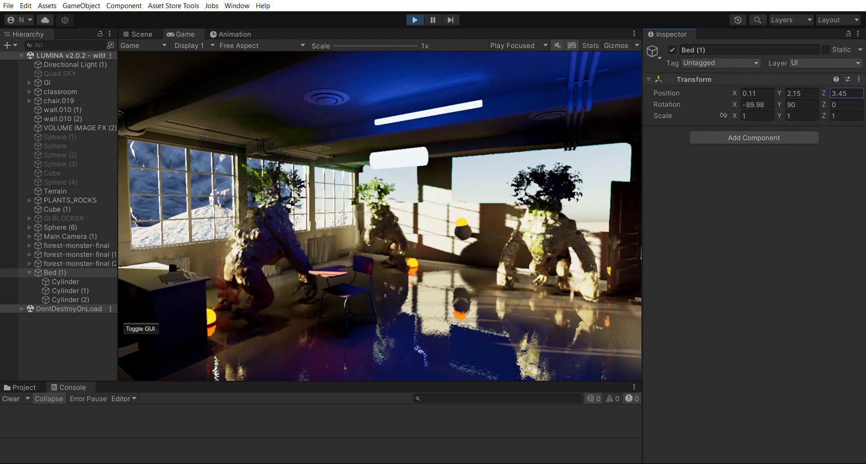
In the LUMINA script on Main Camera (1), set Voxel Space Size to 44 and Shadow Space Size to 43.
left_click(70, 236)
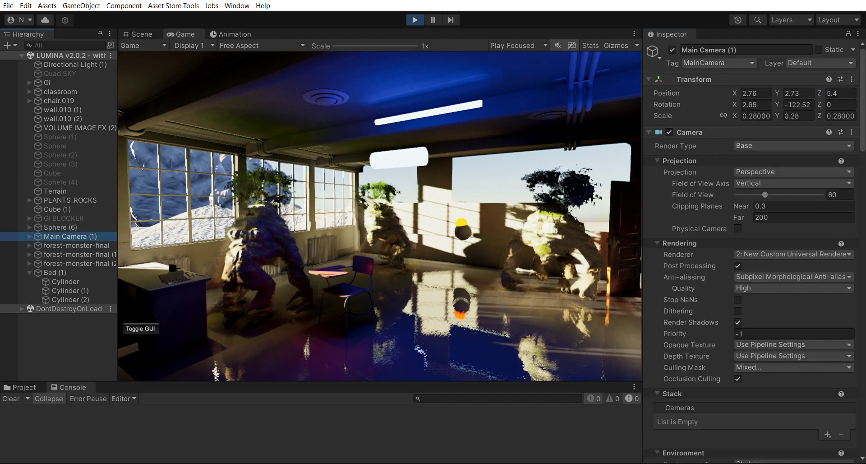
scroll(753, 225, "down", 10)
scroll(753, 248, "down", 6)
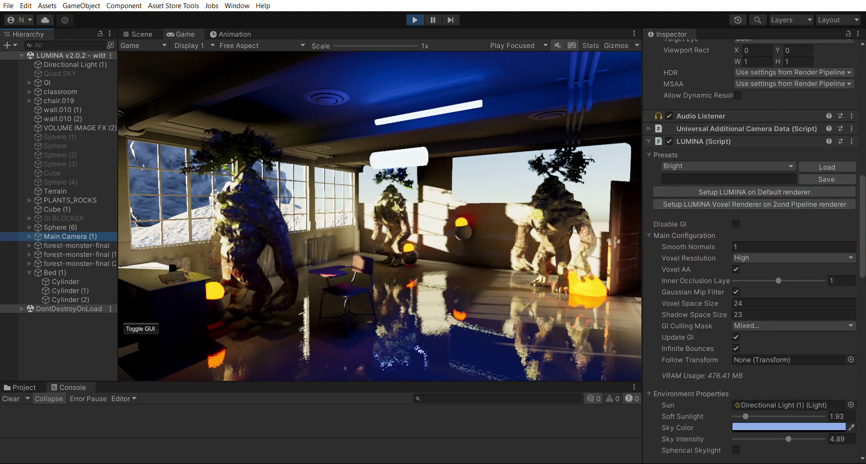
key("Delete")
type("4")
left_click(738, 314)
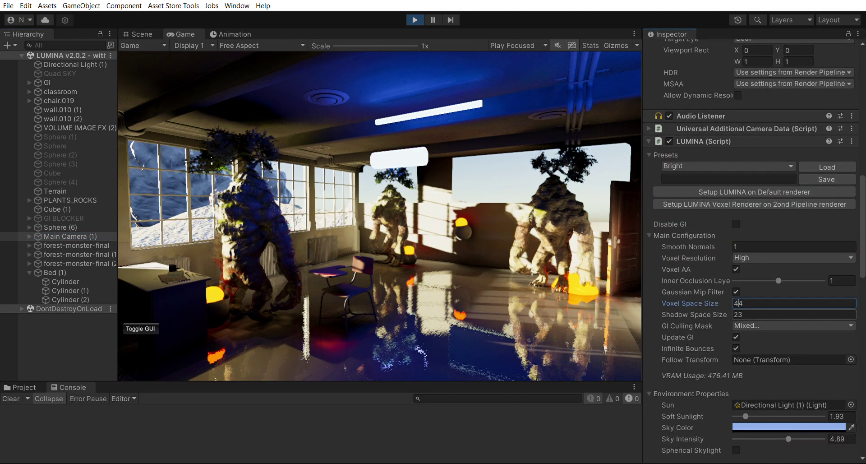
key("BackSpace")
type("4")
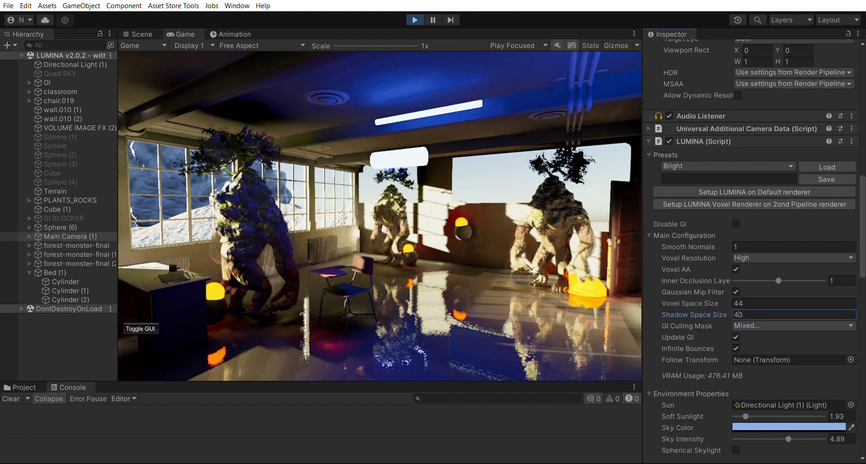
Shift Bed (1) back and forth along Z and leave its Z position at 1.8.
left_click(54, 273)
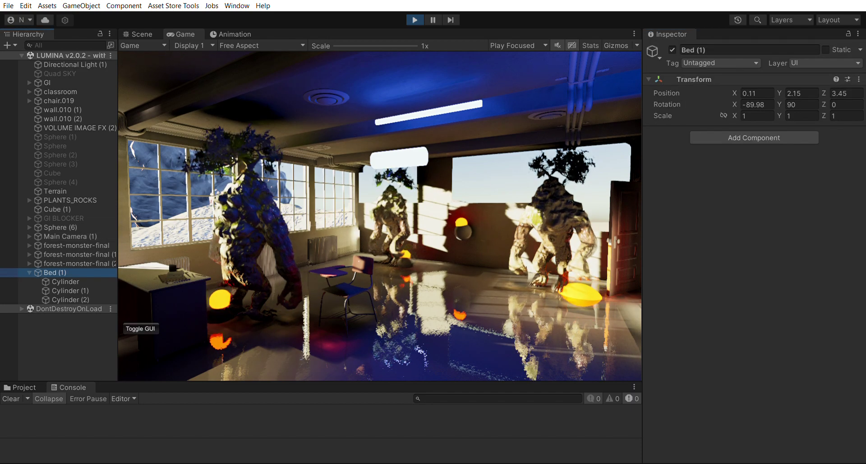
left_click(847, 93)
type("0.7")
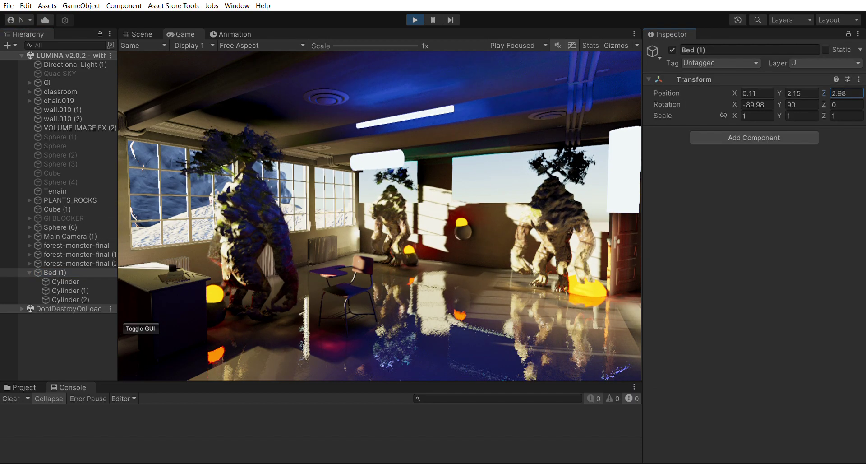
key("BackSpace")
key("BackSpace")
key("BackSpace")
type("-0.33")
key("BackSpace")
key("BackSpace")
key("BackSpace")
key("BackSpace")
type("3.62")
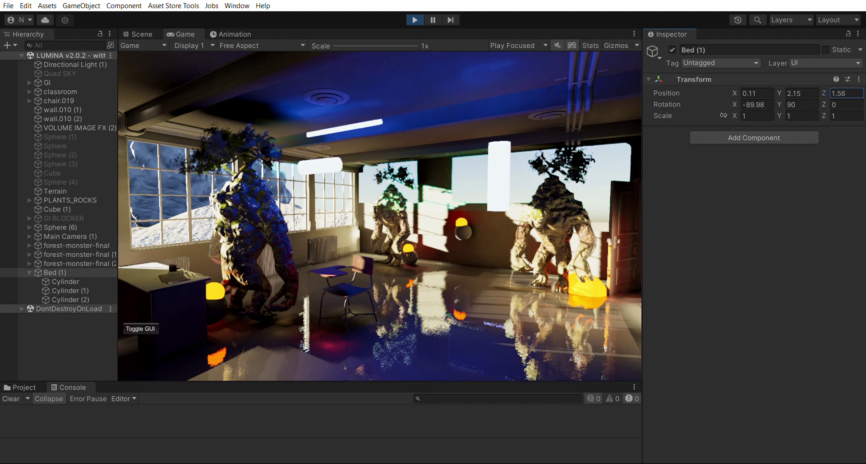
key("BackSpace")
key("BackSpace")
key("BackSpace")
key("BackSpace")
type("-1.45")
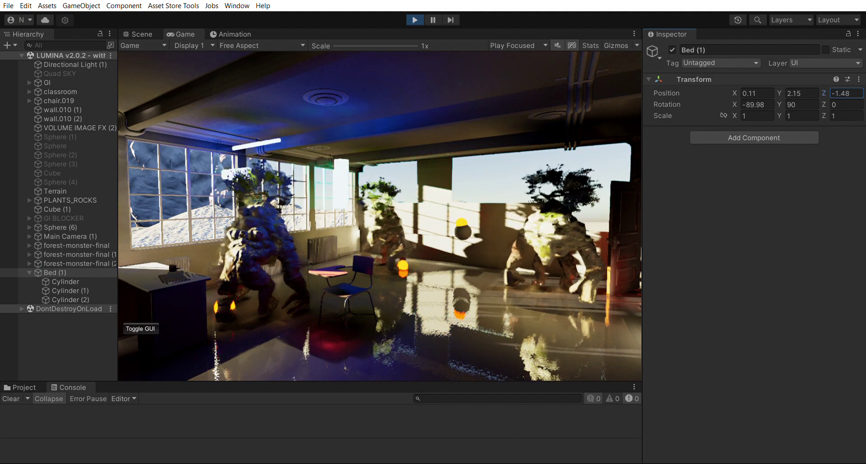
key("BackSpace")
key("BackSpace")
key("BackSpace")
key("BackSpace")
key("BackSpace")
type("1.8")
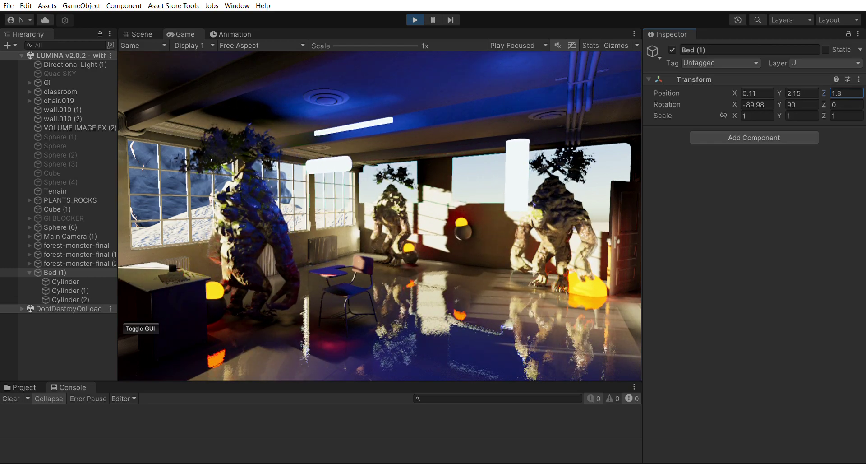
Shift Bed (1) back and forth along X, ending at an X position of -0.18.
key("BackSpace")
key("BackSpace")
key("BackSpace")
key("BackSpace")
type("-0.32")
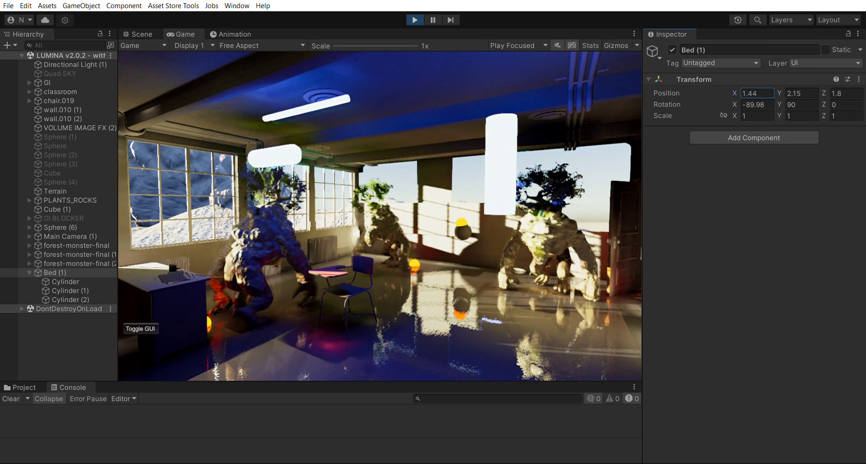
key("BackSpace")
key("BackSpace")
type("65")
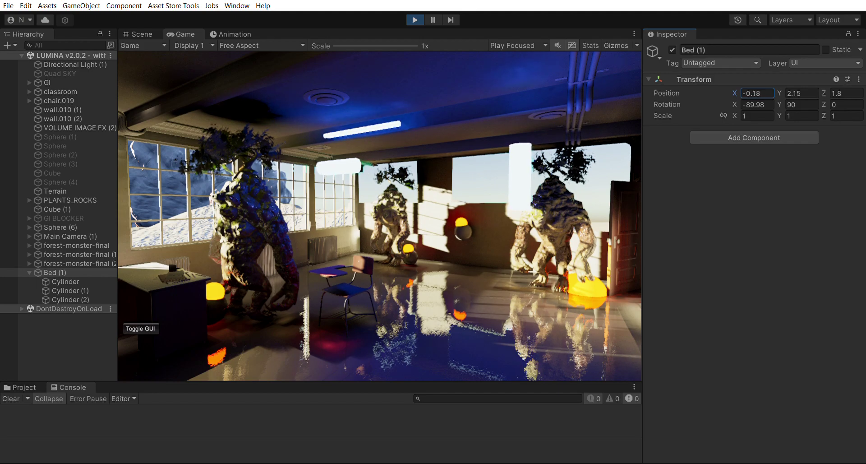